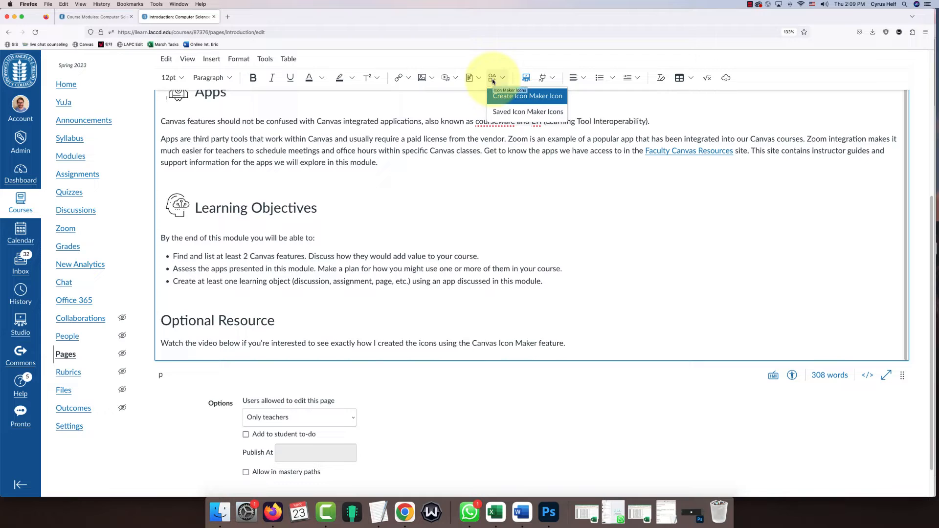
pyautogui.click(492, 79)
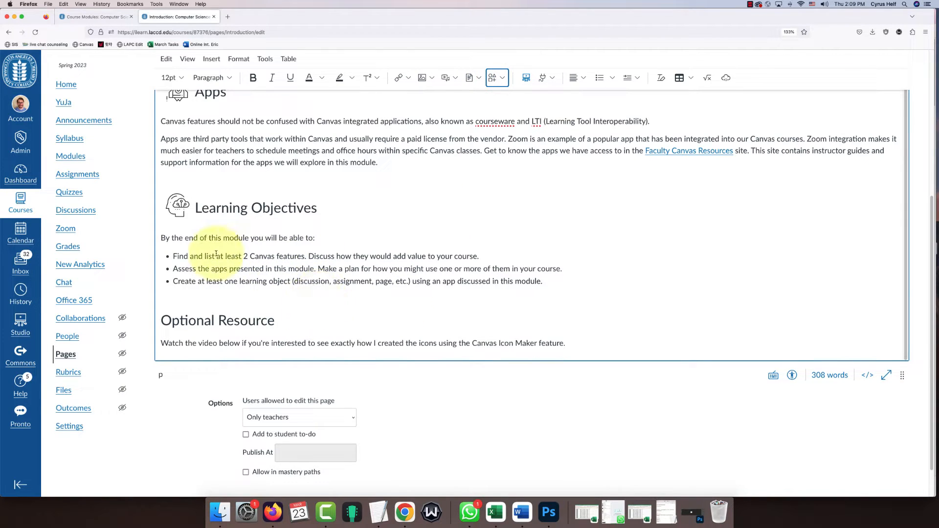
pyautogui.scroll(5, 194, 208)
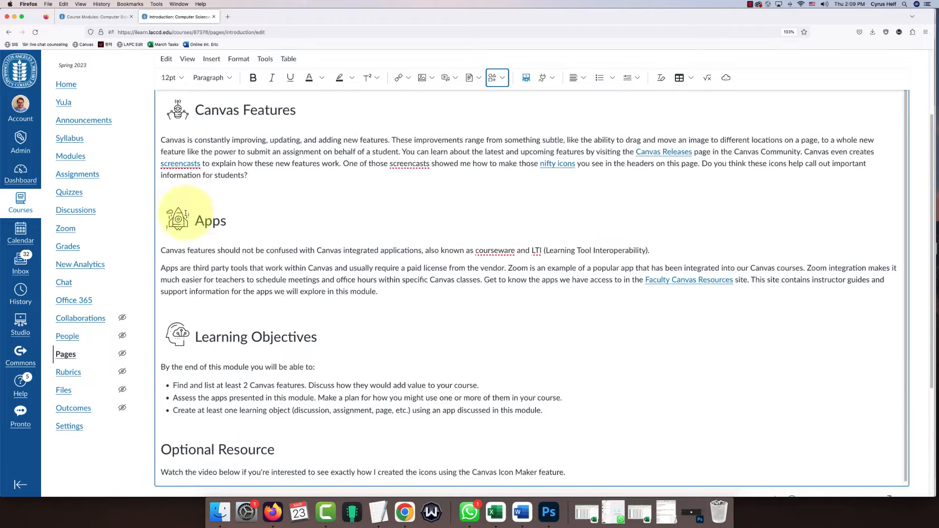
pyautogui.scroll(-1, 174, 139)
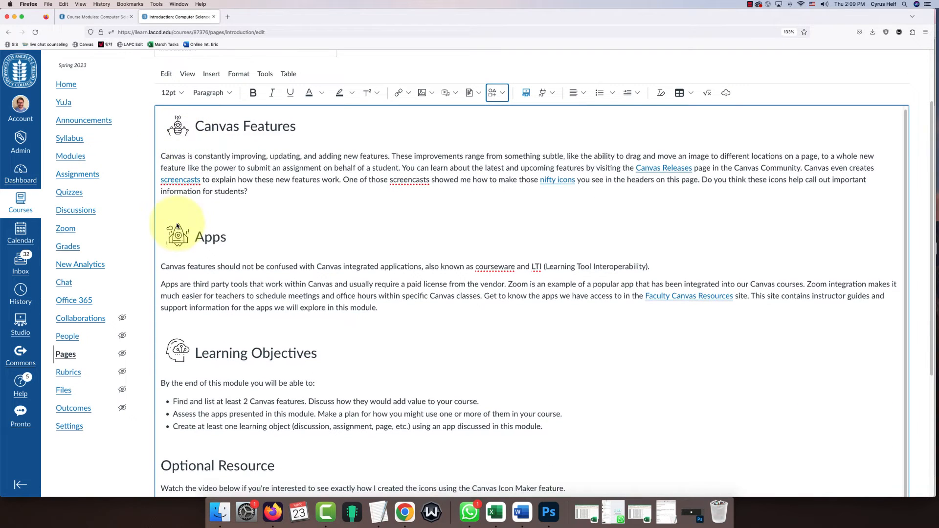
pyautogui.scroll(-5, 506, 268)
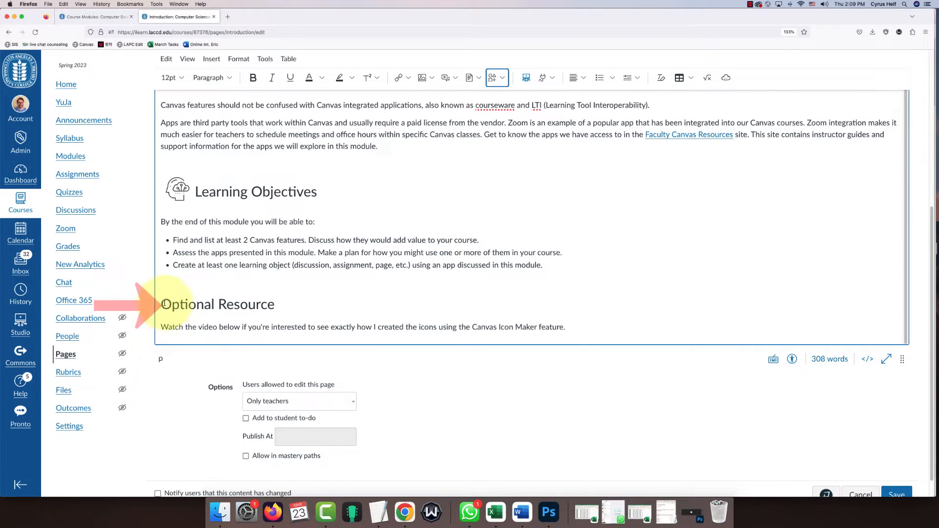
# Start a new Icon Maker icon before the Optional Resource heading, browse the built-in single color images, and cancel the icon
pyautogui.click(164, 303)
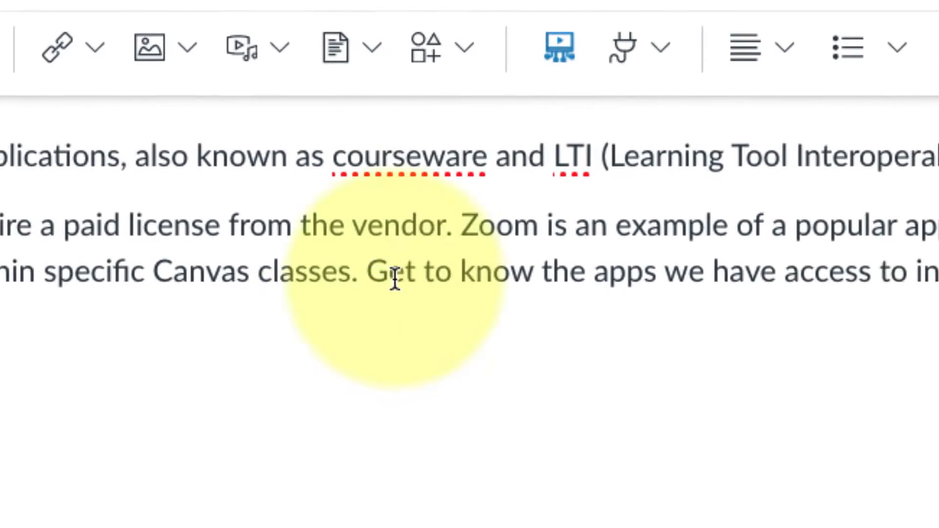
pyautogui.click(418, 52)
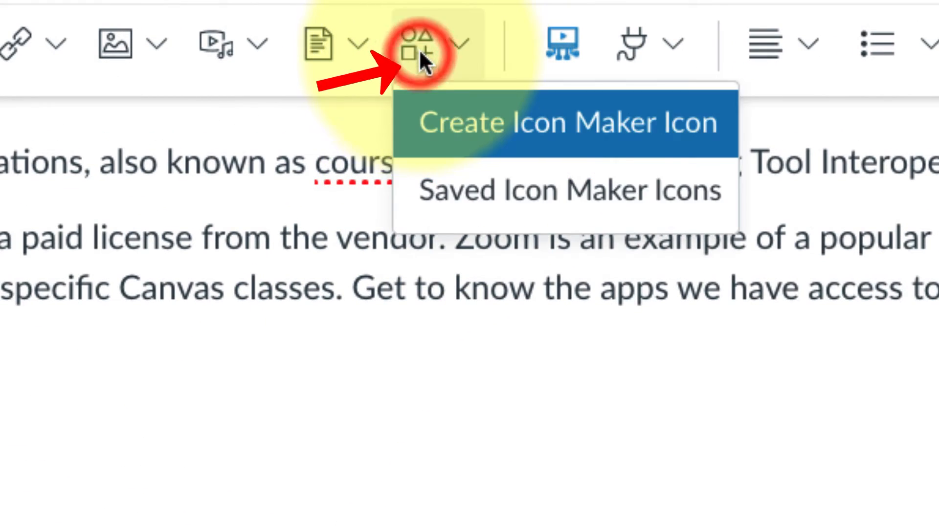
pyautogui.click(586, 138)
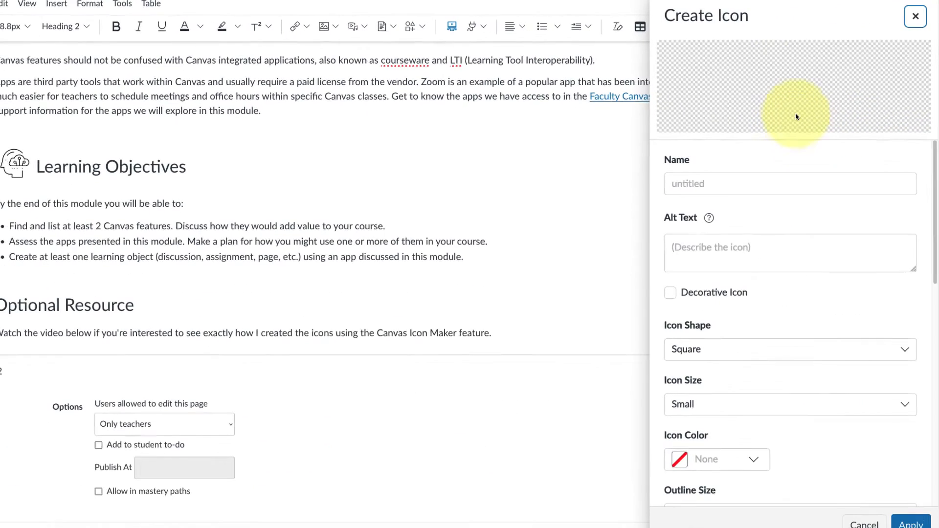
pyautogui.scroll(-1, 783, 97)
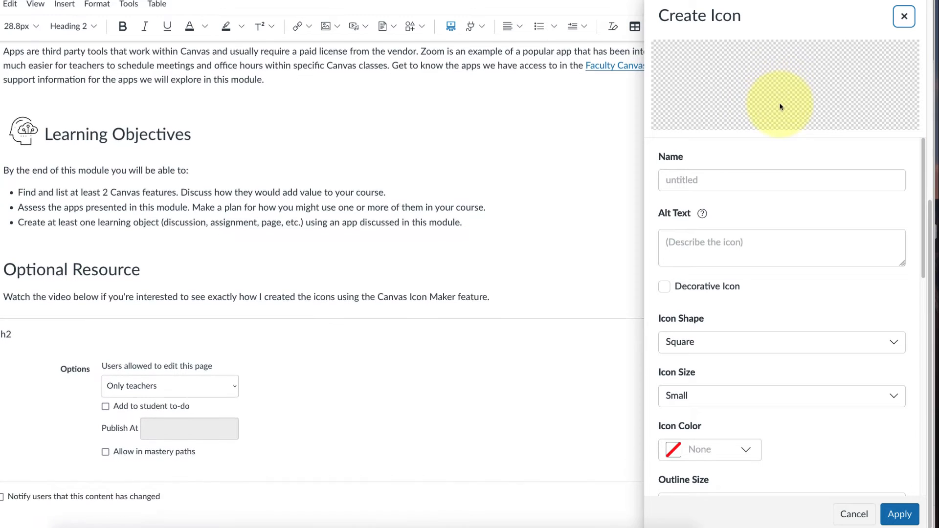
pyautogui.scroll(-8, 923, 200)
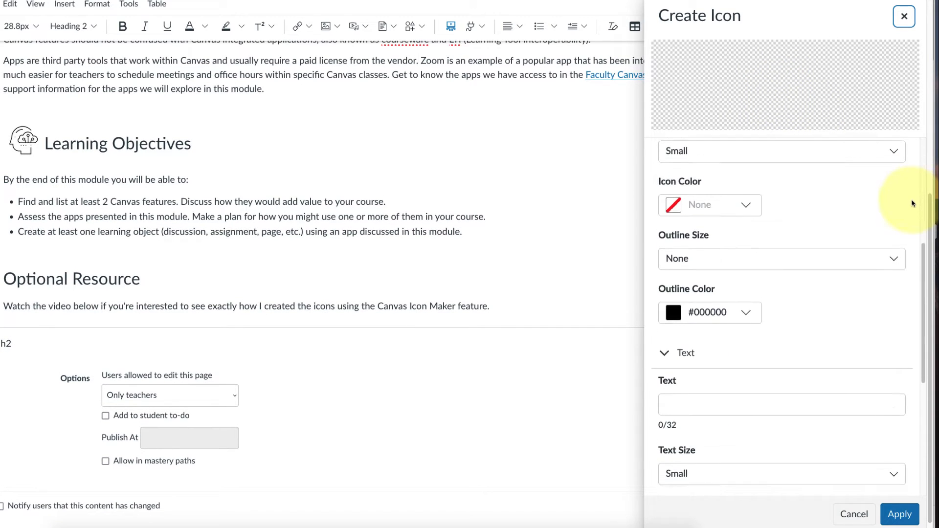
pyautogui.scroll(-3, 912, 204)
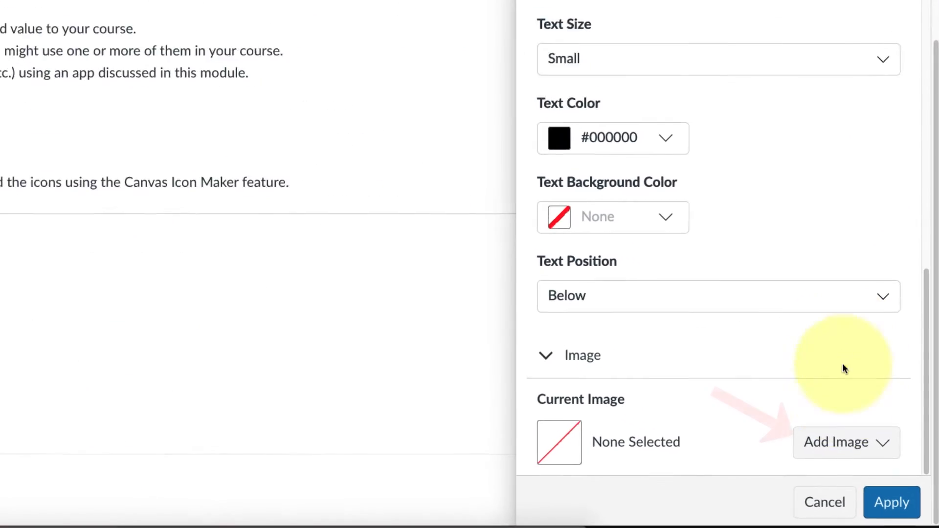
pyautogui.click(833, 443)
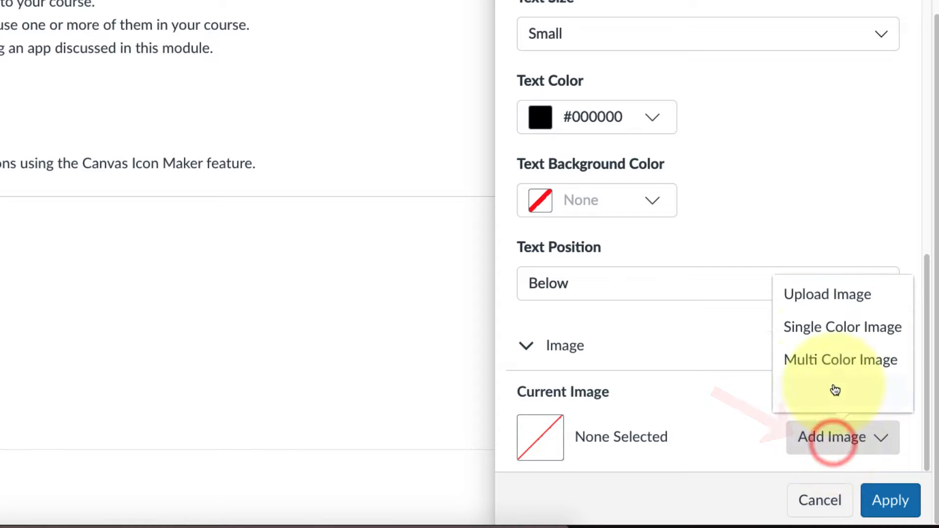
pyautogui.click(803, 337)
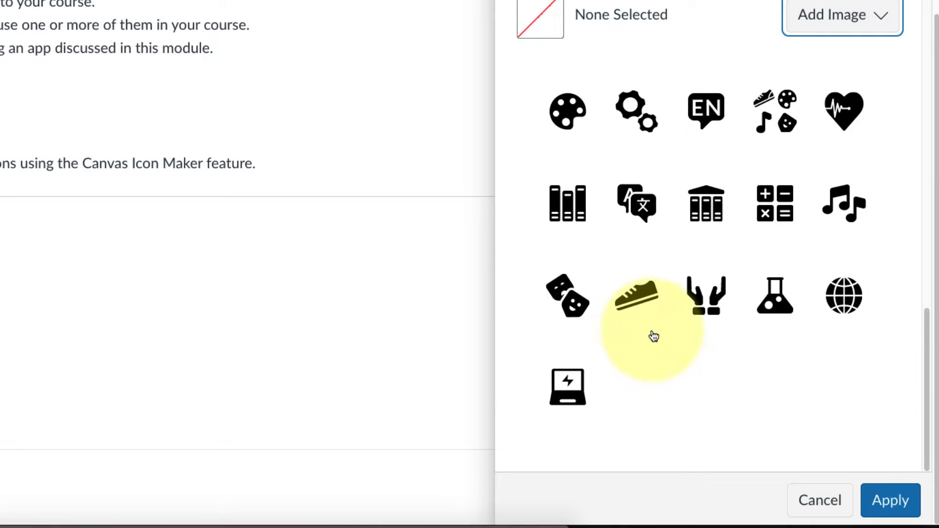
pyautogui.click(811, 502)
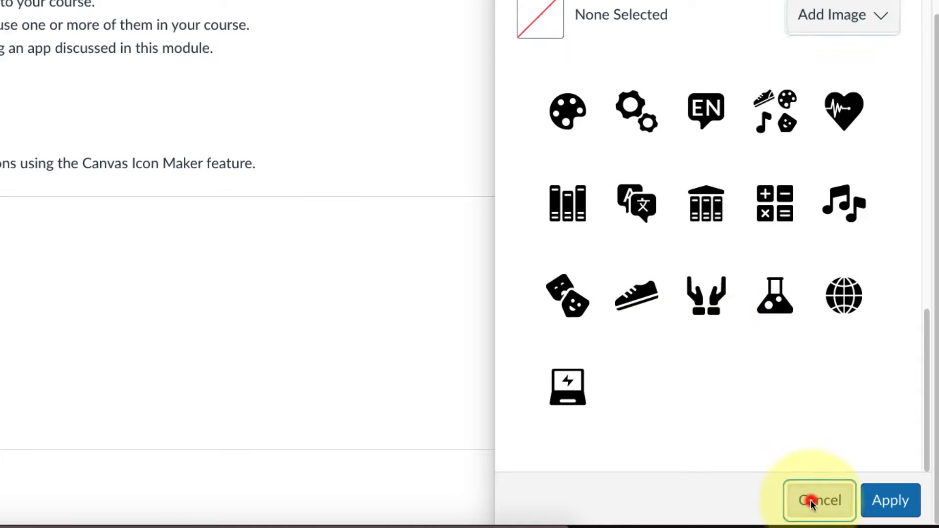
pyautogui.click(175, 139)
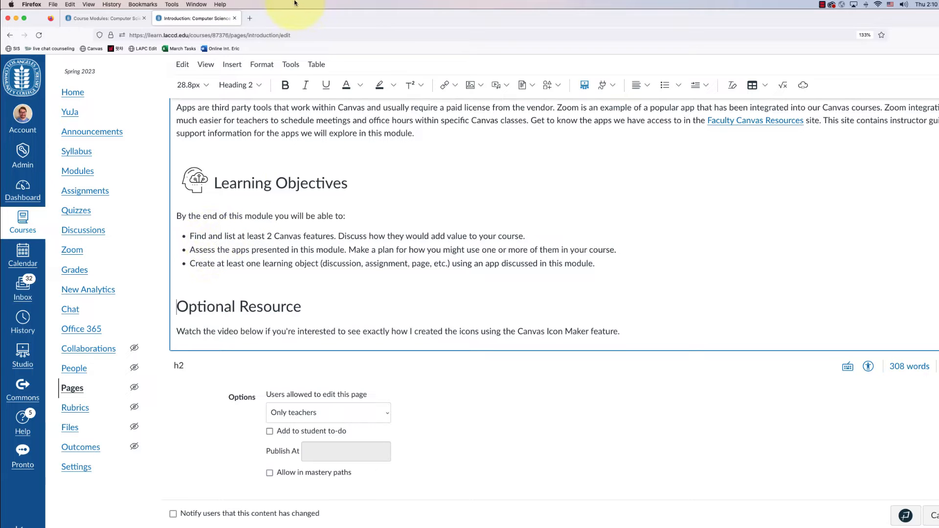
# Search the web for "free icons" in a new browser tab and open the Flaticon site from the results
pyautogui.click(250, 19)
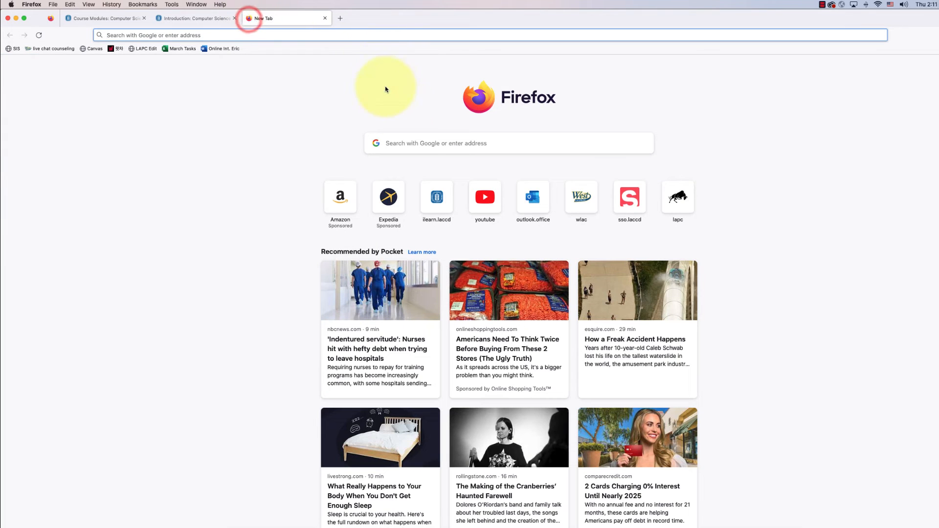
pyautogui.click(407, 149)
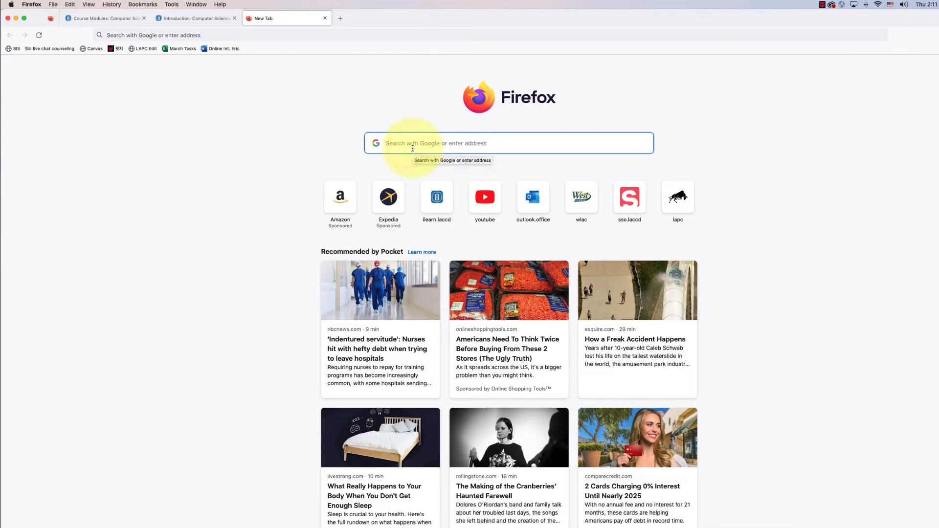
pyautogui.write('free icon')
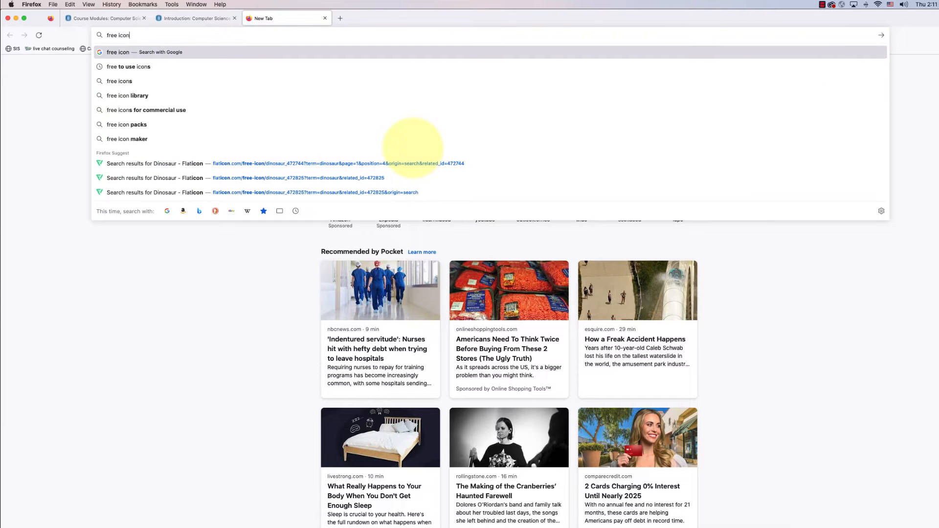
pyautogui.write('s')
pyautogui.press('Return')
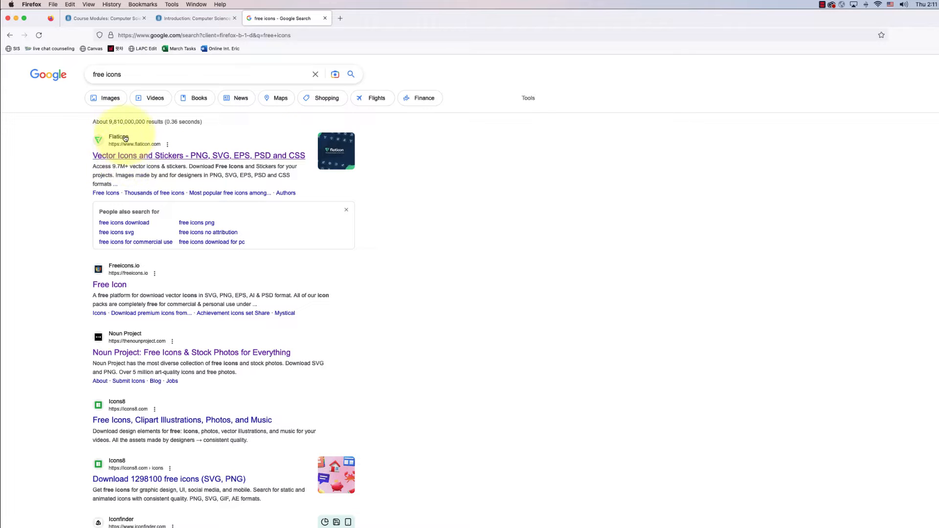
pyautogui.click(130, 157)
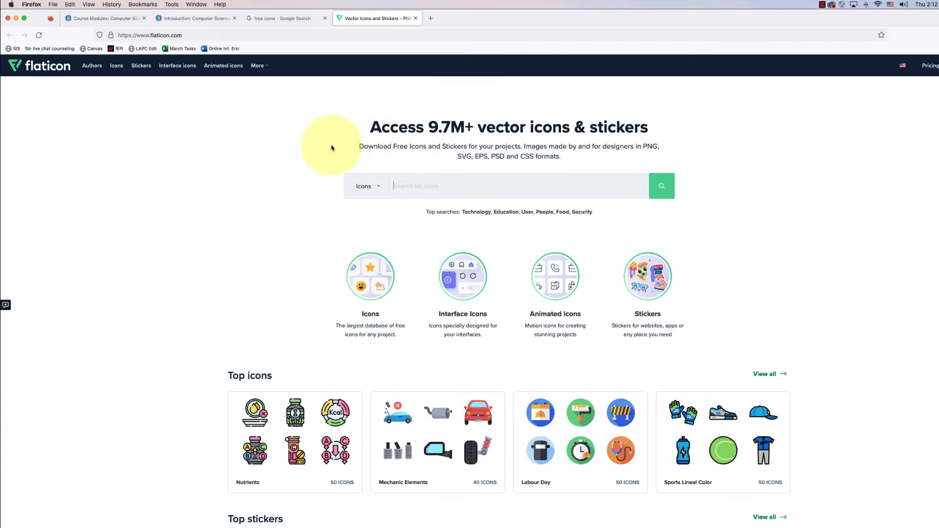
# Search Flaticon for "dinosaur" icons and browse the results
pyautogui.click(463, 183)
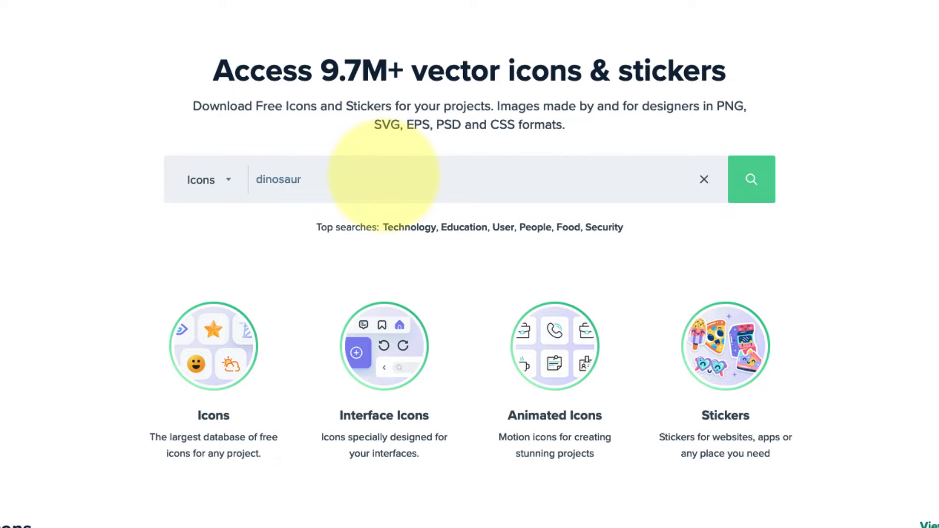
pyautogui.press('Return')
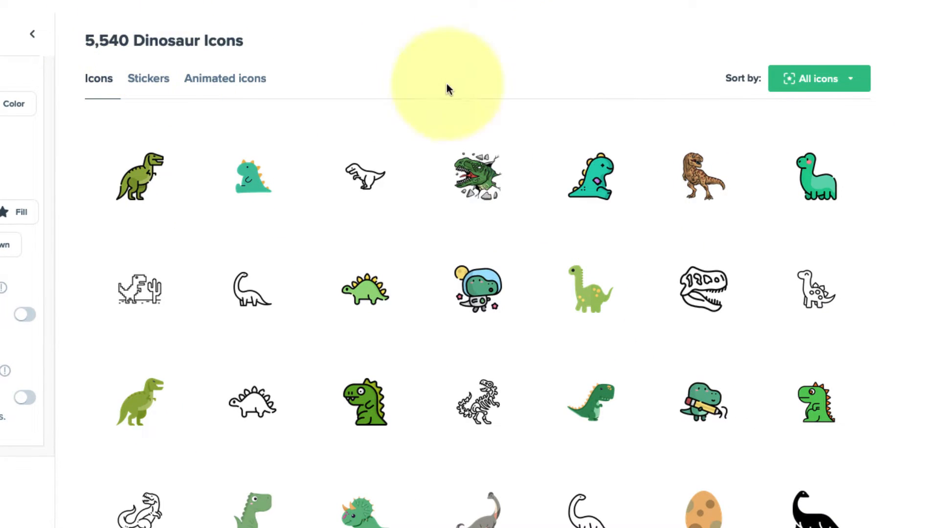
pyautogui.scroll(-1, 469, 289)
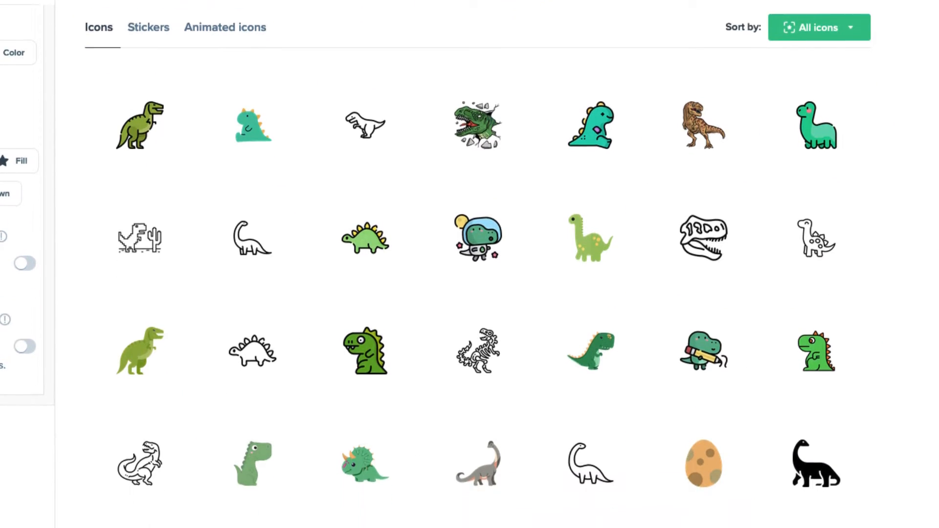
pyautogui.scroll(-1, 514, 278)
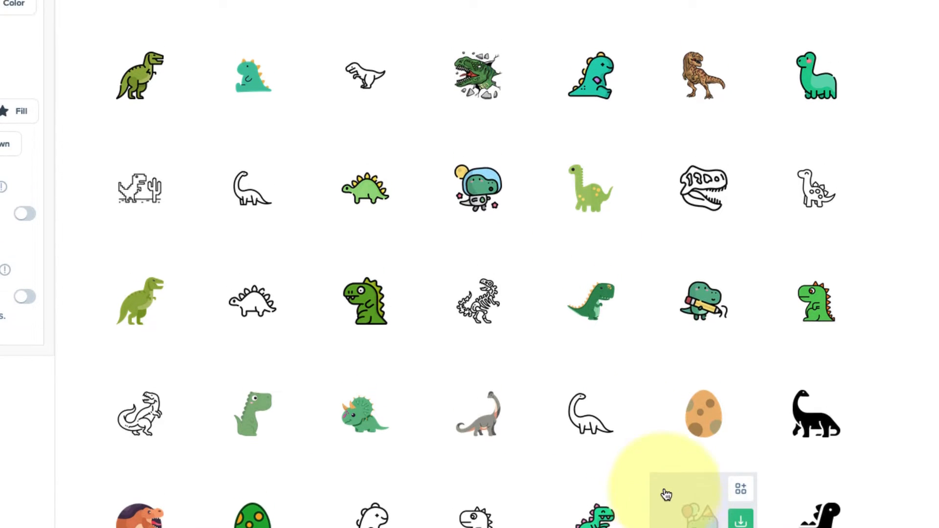
# Download the Hand Drawn Black version of the dinosaur head breaking through rock as a free 512px PNG and copy its attribution link
pyautogui.scroll(1, 666, 495)
pyautogui.click(462, 89)
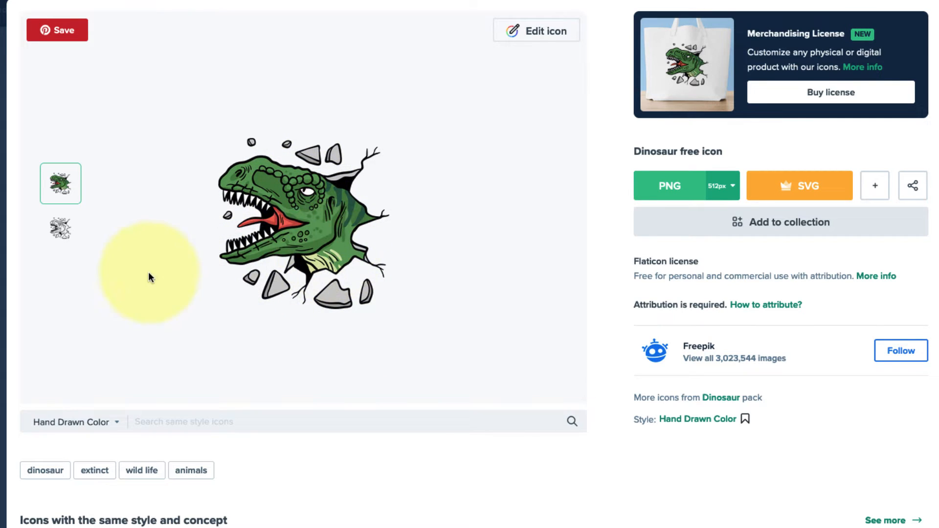
pyautogui.click(60, 238)
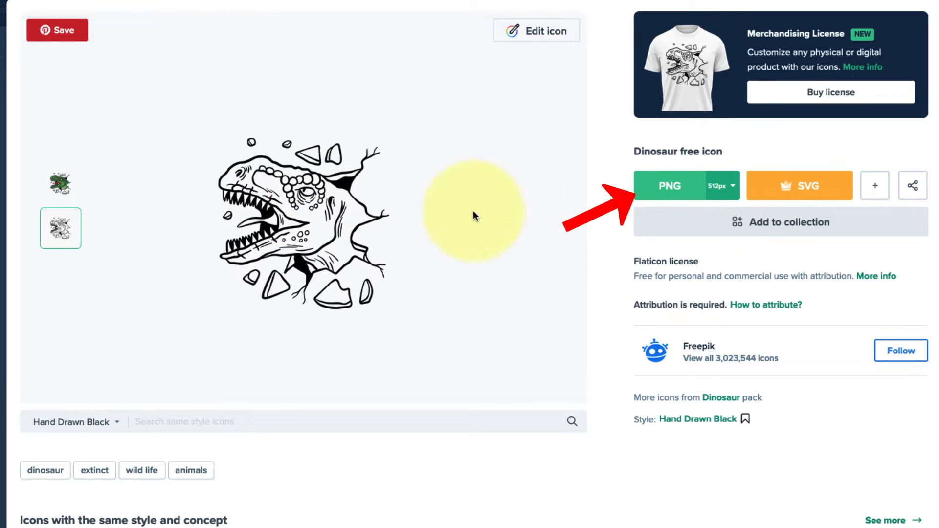
pyautogui.click(677, 187)
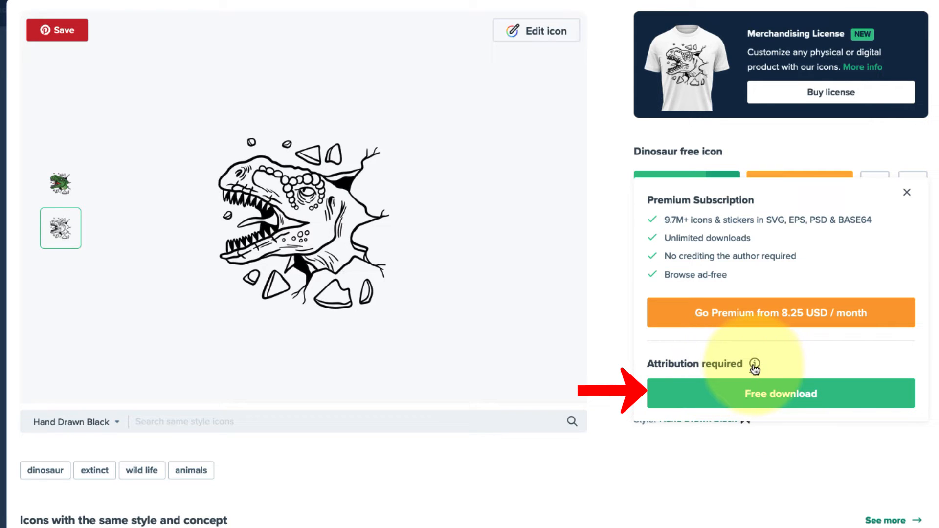
pyautogui.click(720, 404)
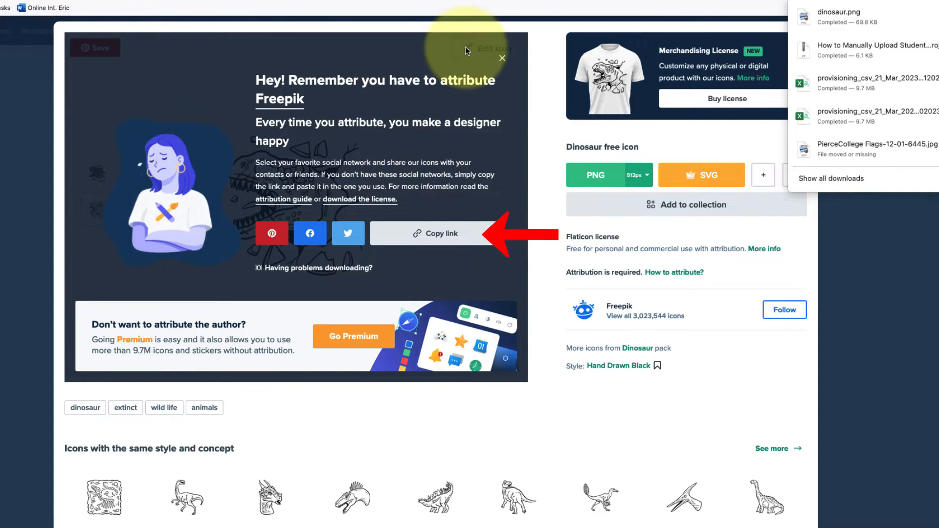
pyautogui.click(328, 106)
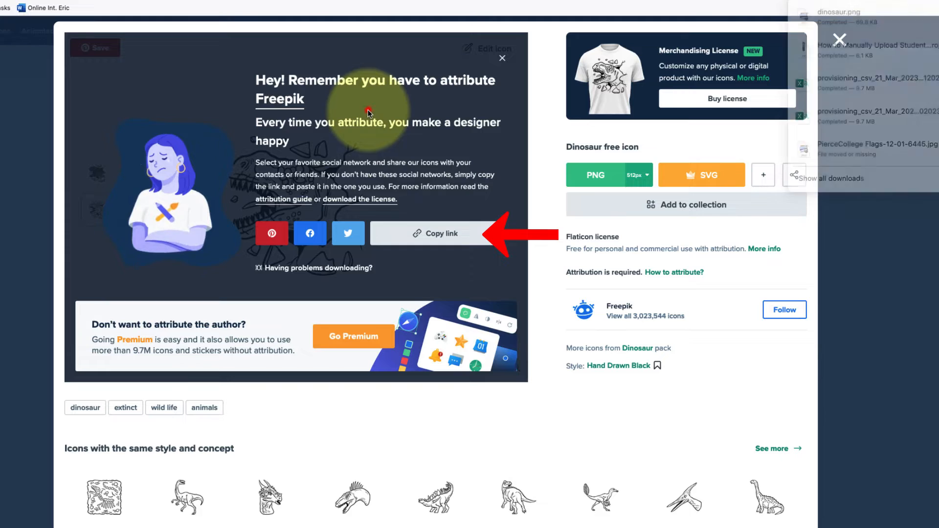
pyautogui.click(441, 239)
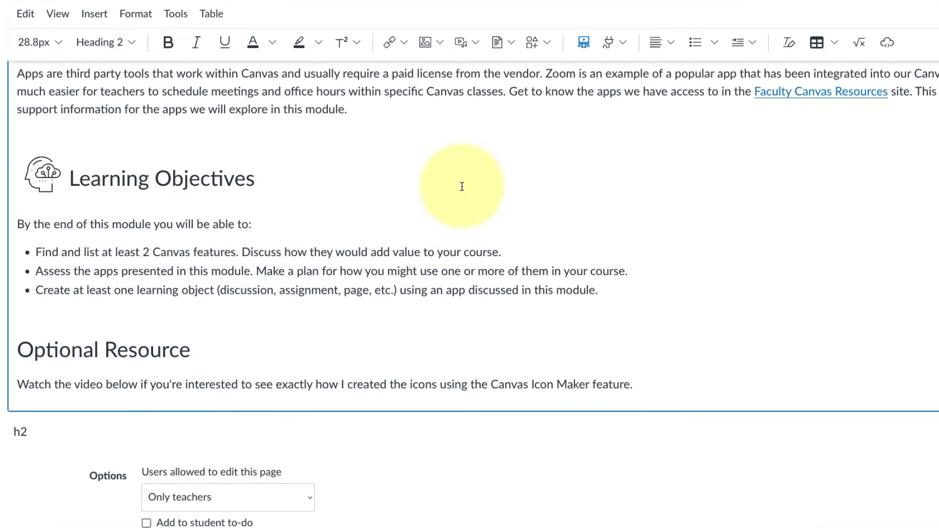
# Return to the Canvas page, add blank lines below the Optional Resource paragraph, and paste the Flaticon dinosaur attribution code there
pyautogui.click(673, 387)
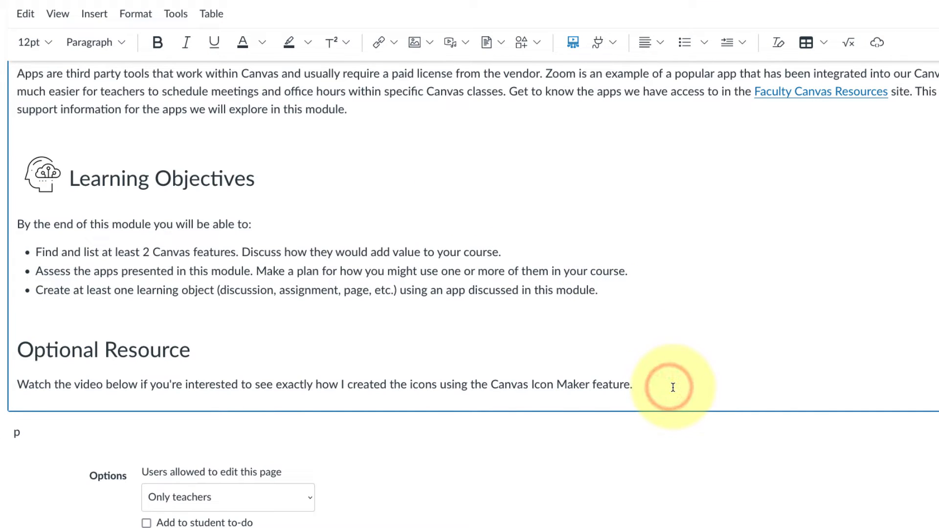
pyautogui.press('Return')
pyautogui.press('Return')
pyautogui.press('Return')
pyautogui.press('Return')
pyautogui.press('Return')
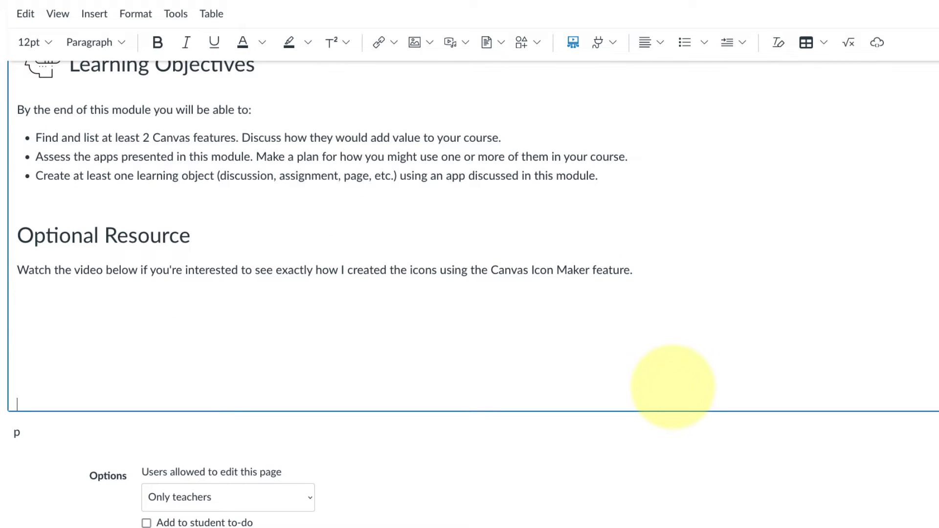
pyautogui.write('<a href="https://www.flaticon.com/free-icons/dinosaur" title="dinosaur icons">Dinosaur icons created by Freepik - Flaticon</a>')
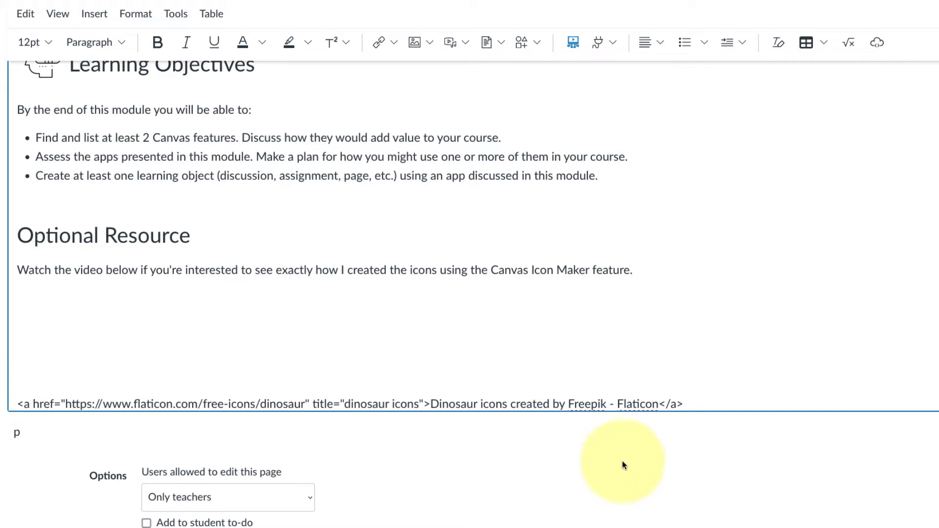
# Copy the pasted attribution HTML and remove it from the page body
pyautogui.moveTo(18, 404)
pyautogui.mouseDown()
pyautogui.moveTo(709, 407)
pyautogui.moveTo(3, 393)
pyautogui.mouseUp()
pyautogui.hotkey('ctrl', 'c')
pyautogui.click(704, 400)
pyautogui.press('BackSpace')
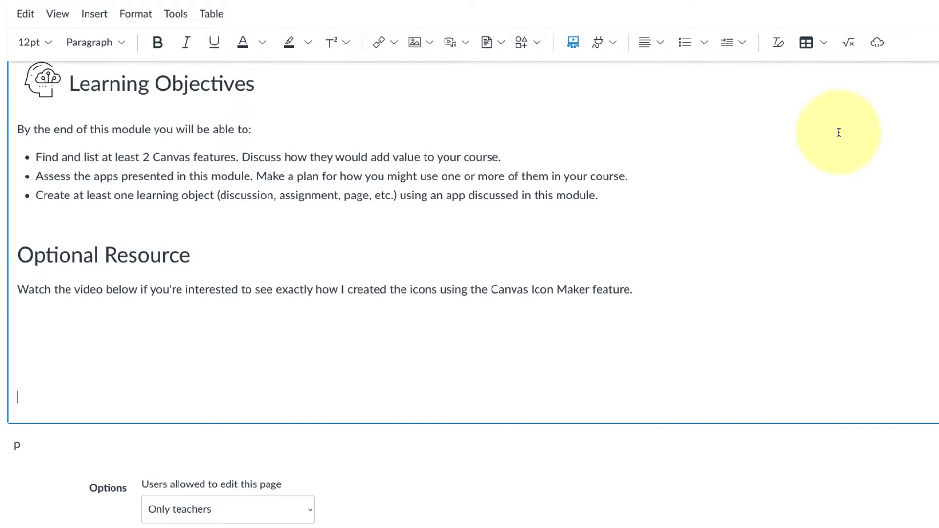
# Embed the copied Flaticon attribution code on the blank line at the end of the page
pyautogui.click(877, 42)
pyautogui.click(251, 340)
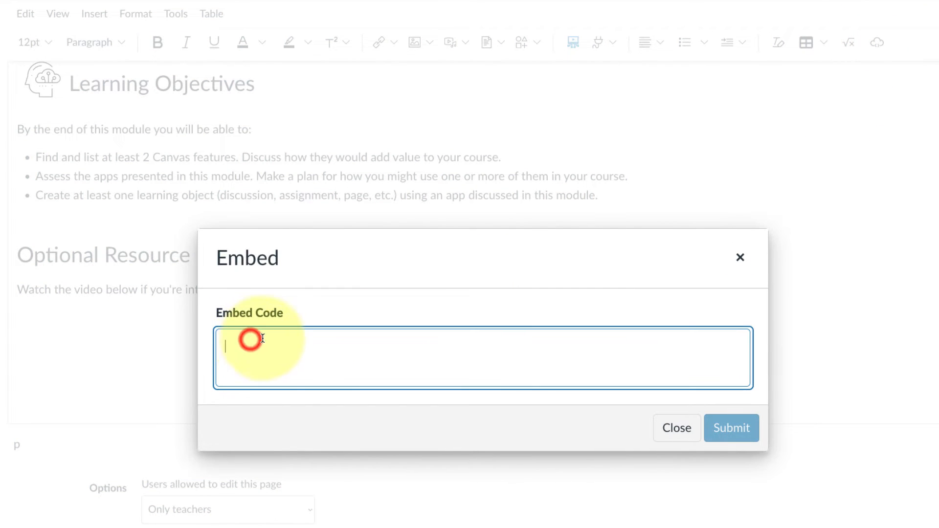
pyautogui.hotkey('ctrl', 'v')
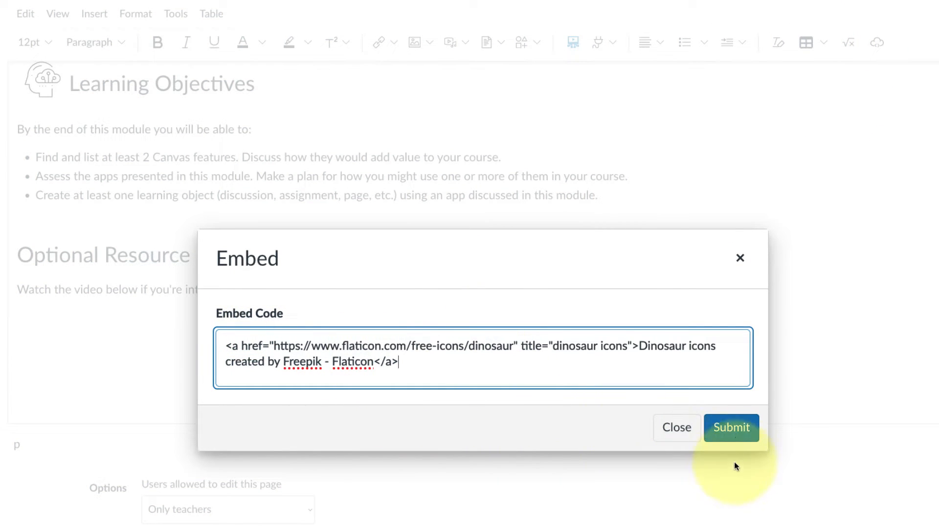
pyautogui.click(742, 431)
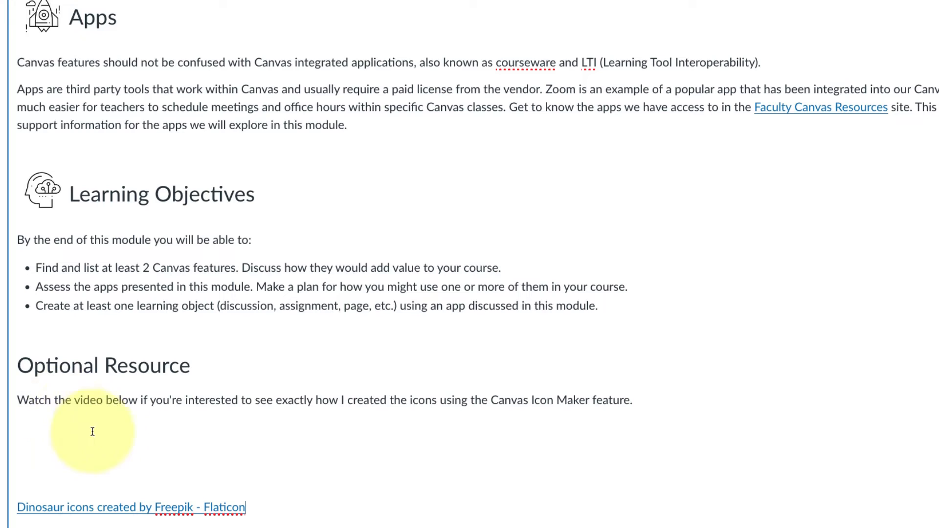
# Start a new Icon Maker icon just before the Optional Resource heading text and name it Dinosaur
pyautogui.click(18, 368)
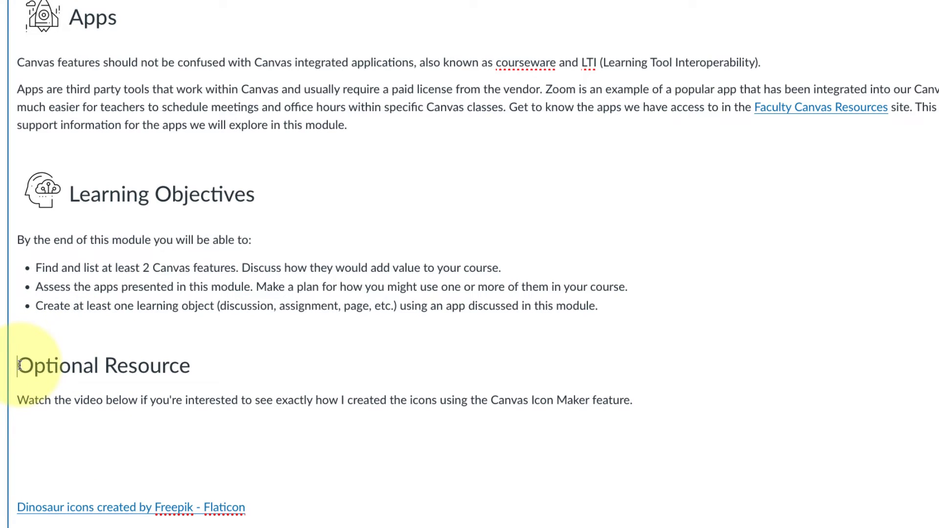
pyautogui.click(20, 365)
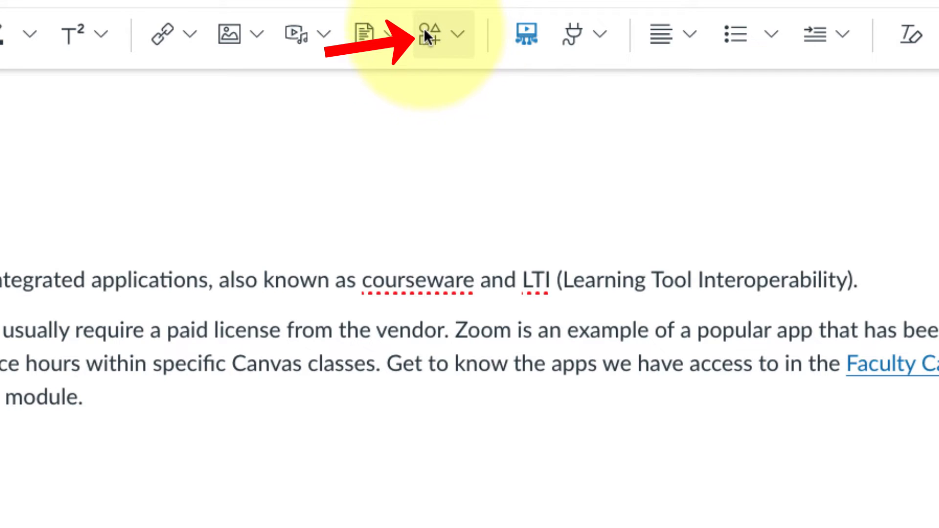
pyautogui.click(429, 39)
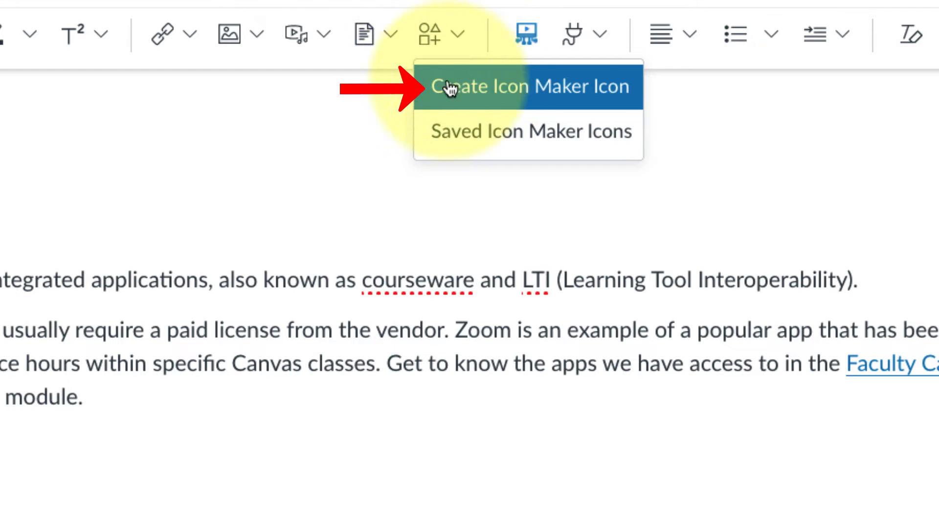
pyautogui.click(524, 88)
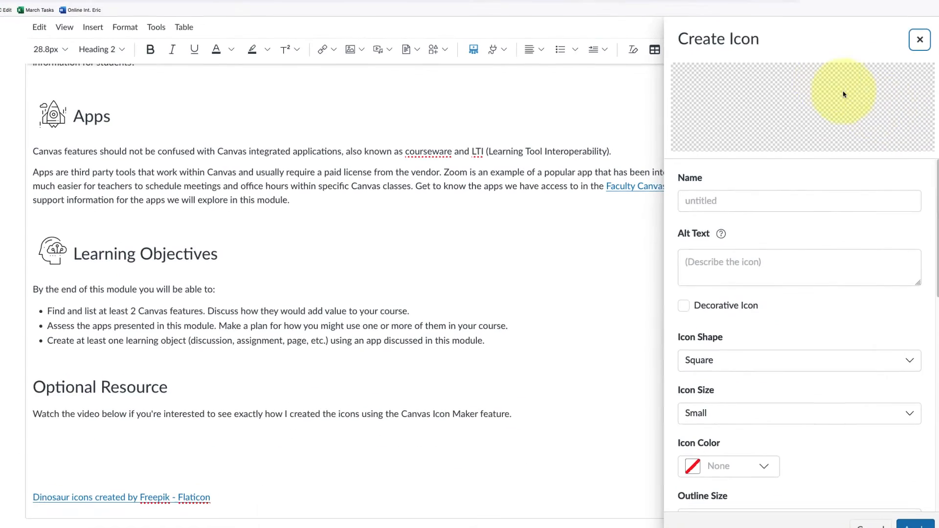
pyautogui.click(707, 199)
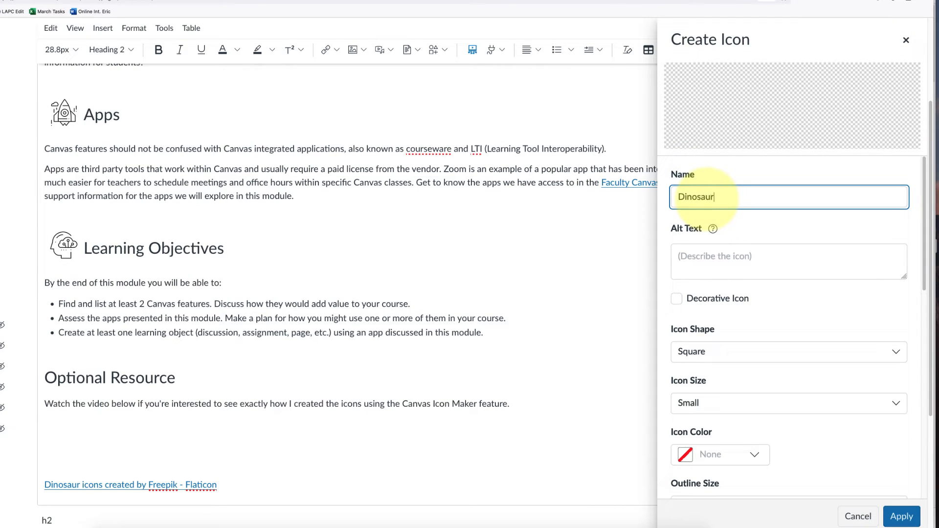
# Enter "Dinosaur icon" as the icon's alt text, with the Decorative Icon option left off
pyautogui.click(713, 261)
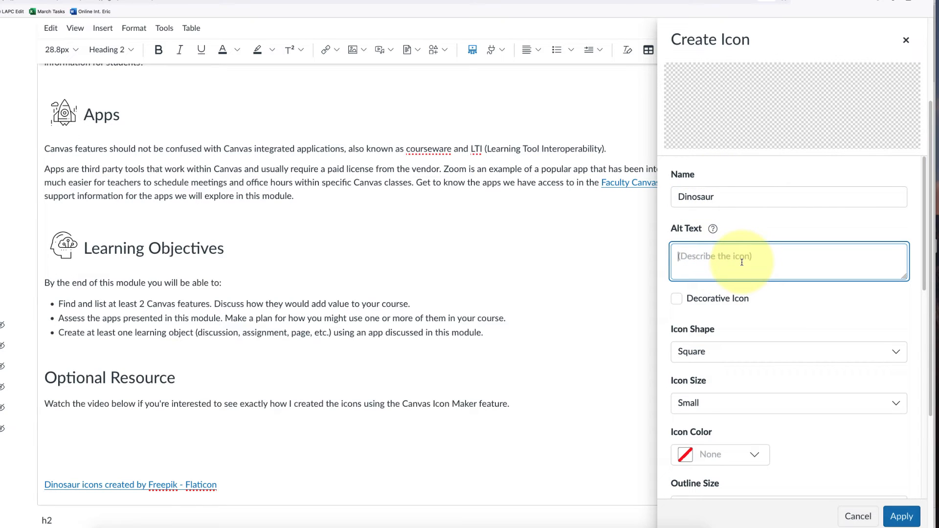
pyautogui.click(675, 299)
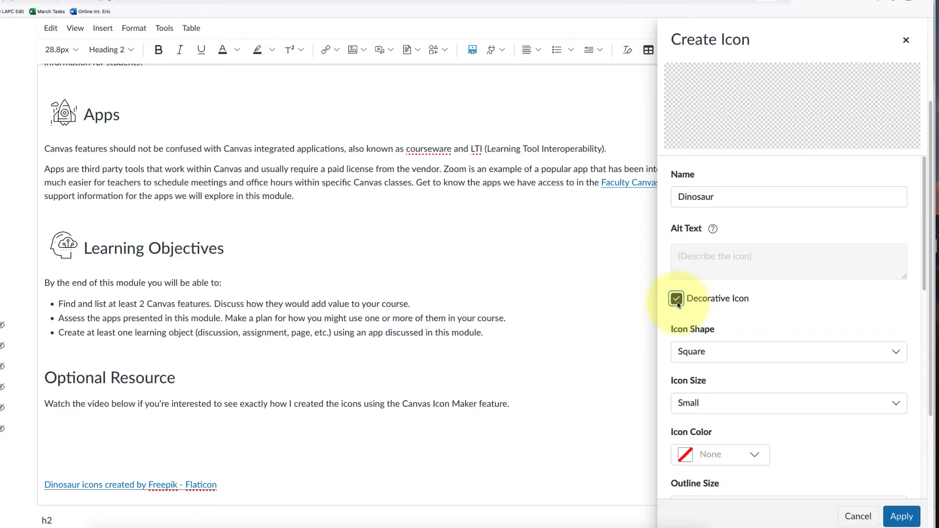
pyautogui.click(677, 299)
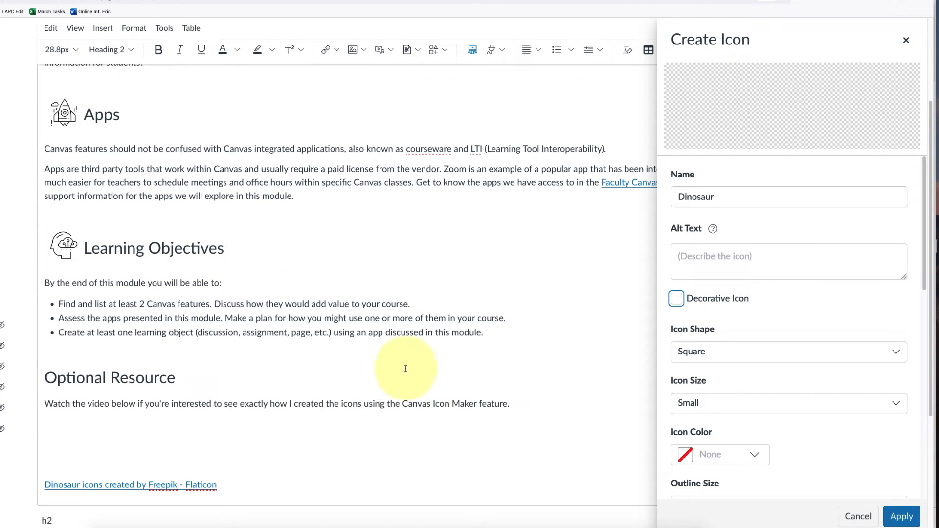
pyautogui.click(721, 262)
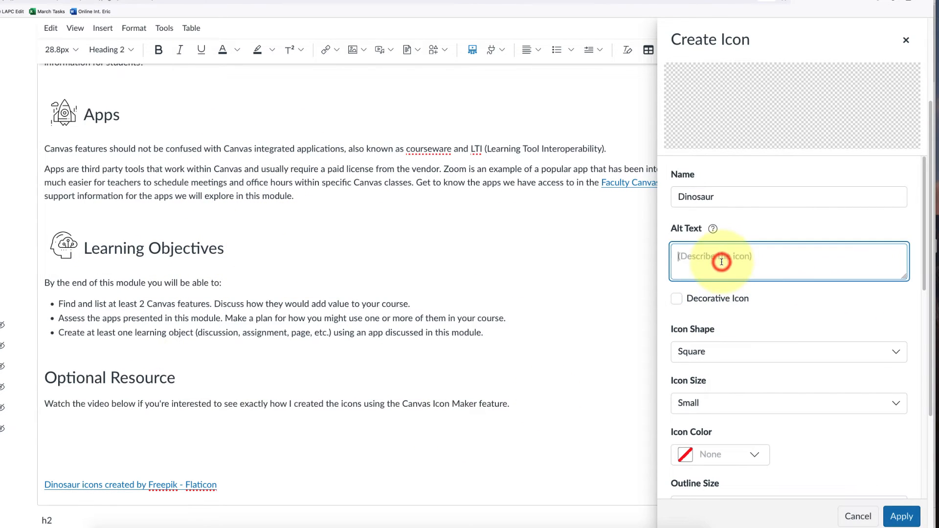
pyautogui.write('Dinosaur icon')
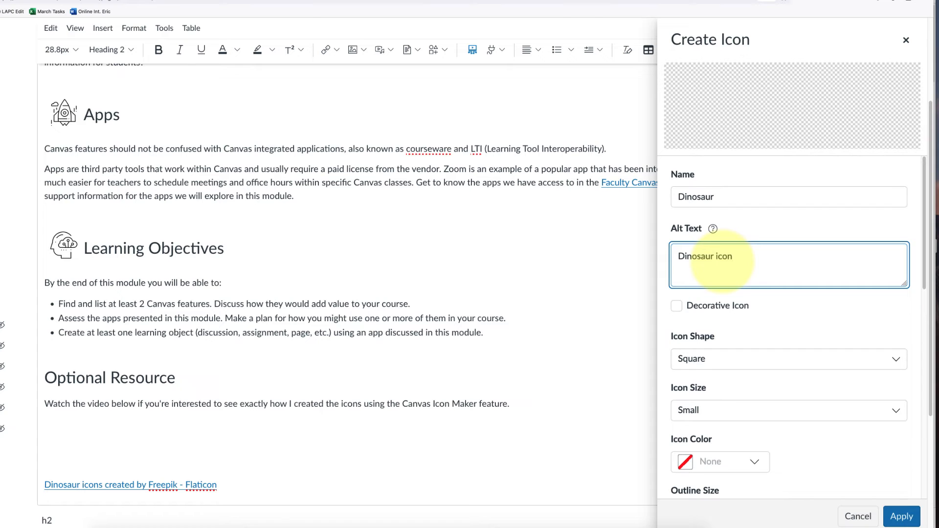
# Look through the icon's shape, size, color, outline and text settings down to the image section
pyautogui.scroll(-1, 739, 260)
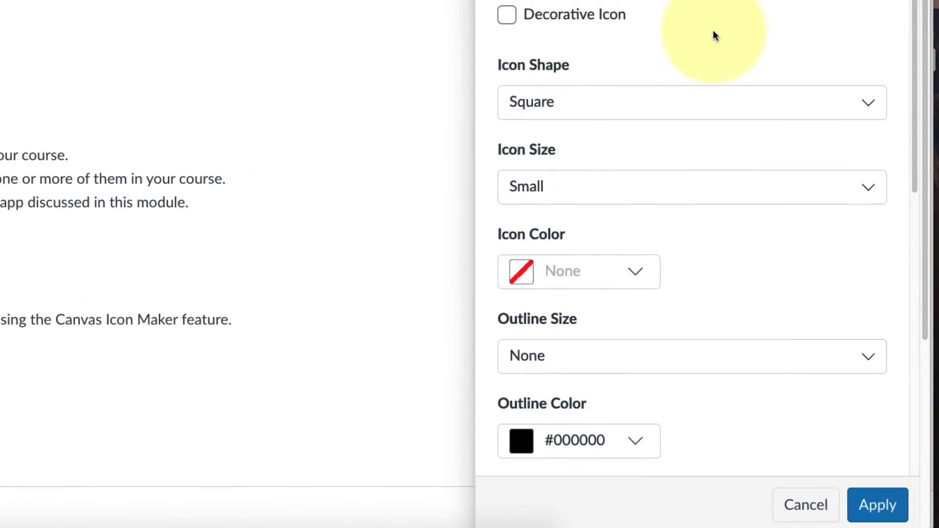
pyautogui.scroll(-2, 713, 32)
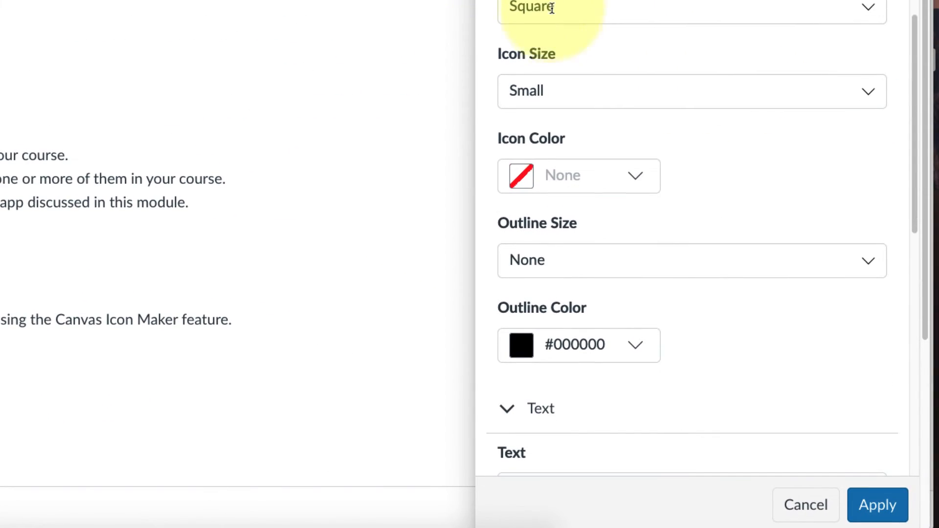
pyautogui.scroll(-1, 763, 24)
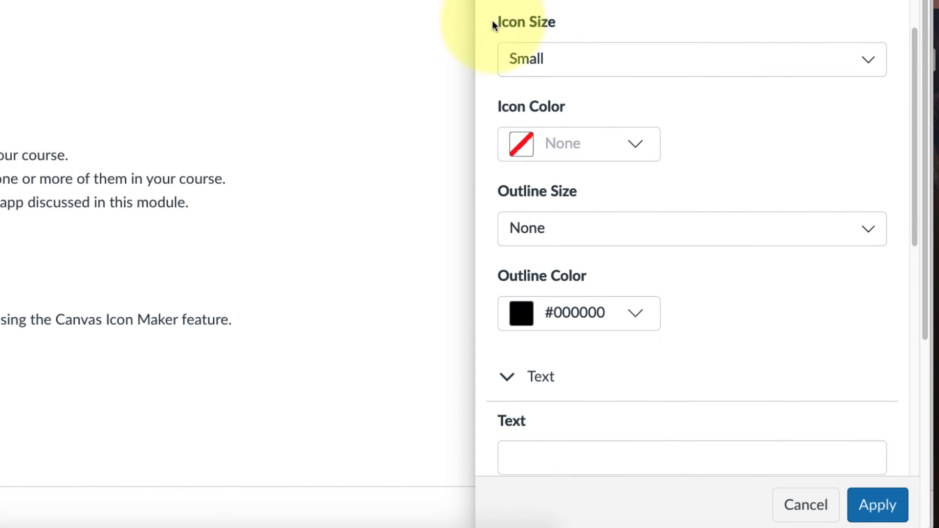
pyautogui.scroll(-1, 778, 137)
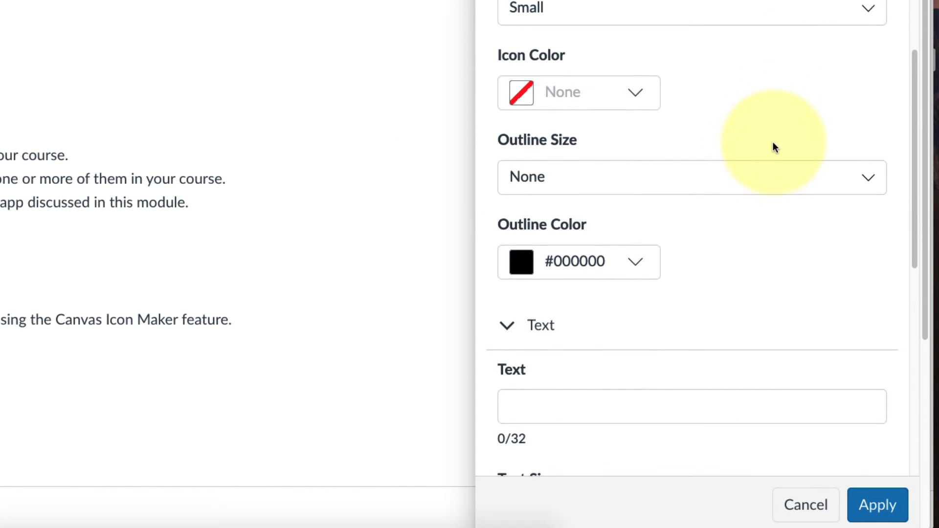
pyautogui.scroll(-2, 785, 89)
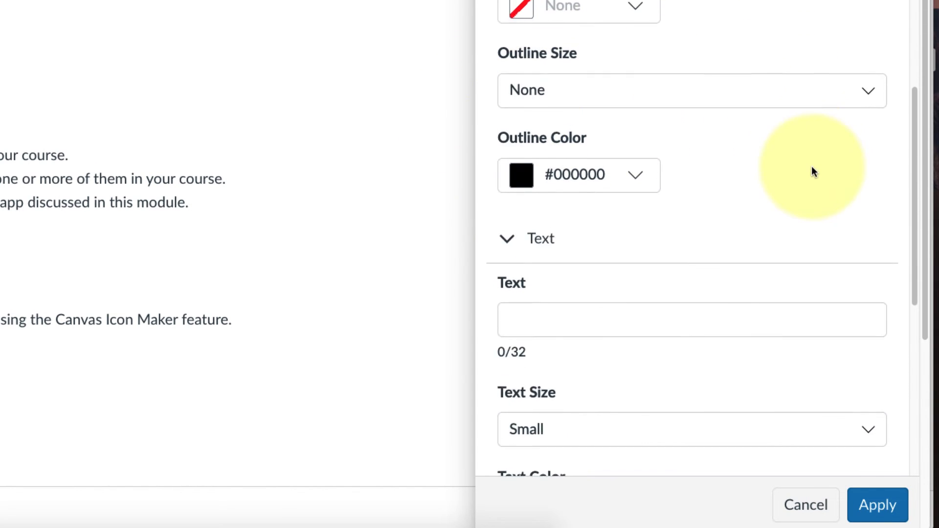
pyautogui.scroll(-3, 812, 171)
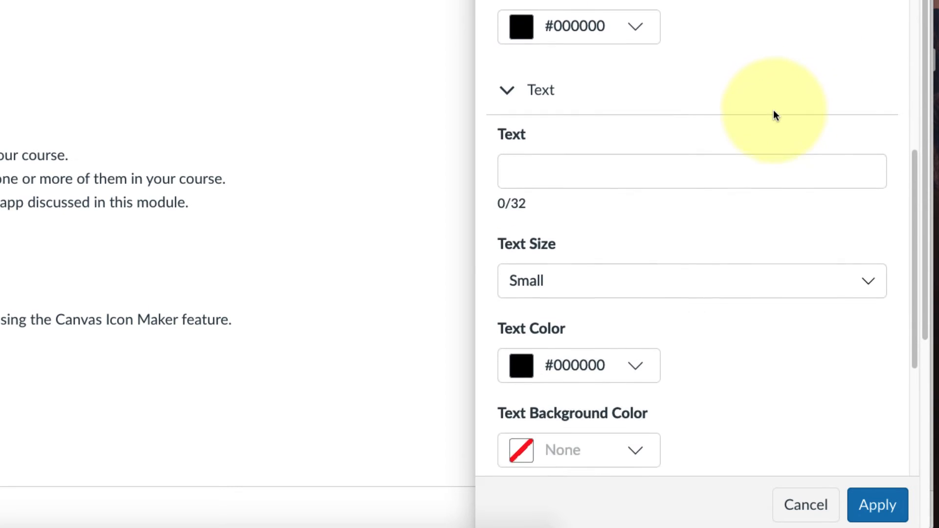
pyautogui.scroll(-3, 772, 113)
pyautogui.scroll(-1, 668, 46)
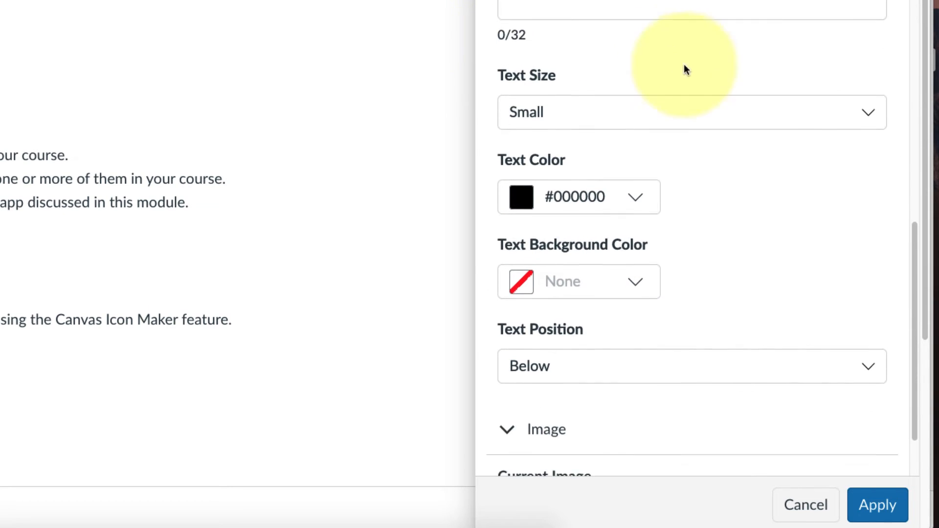
pyautogui.scroll(-2, 734, 90)
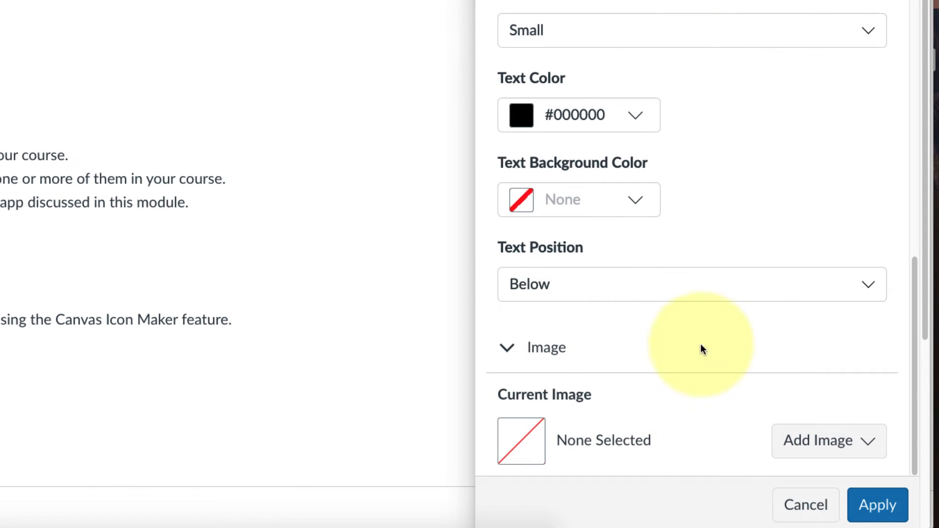
# Choose dinosaur.png from the Downloads folder as the image to upload for the icon
pyautogui.click(810, 446)
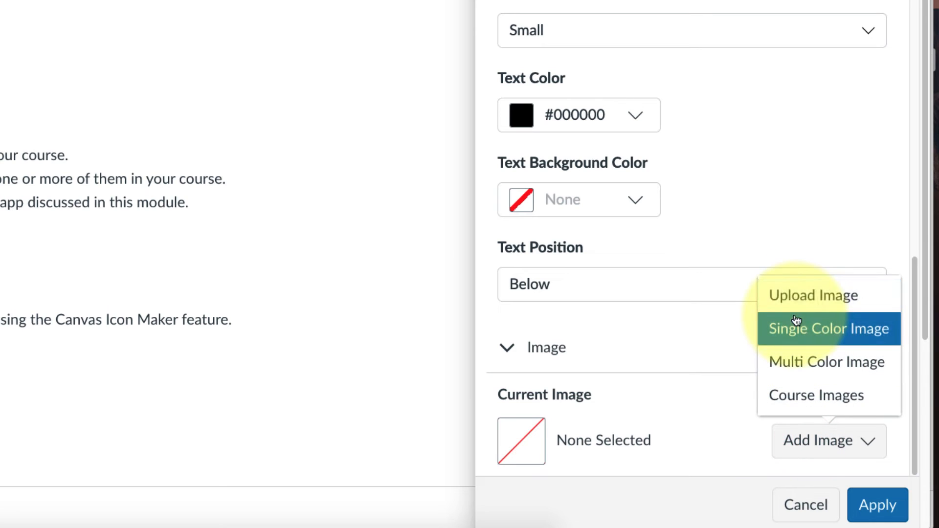
pyautogui.click(791, 301)
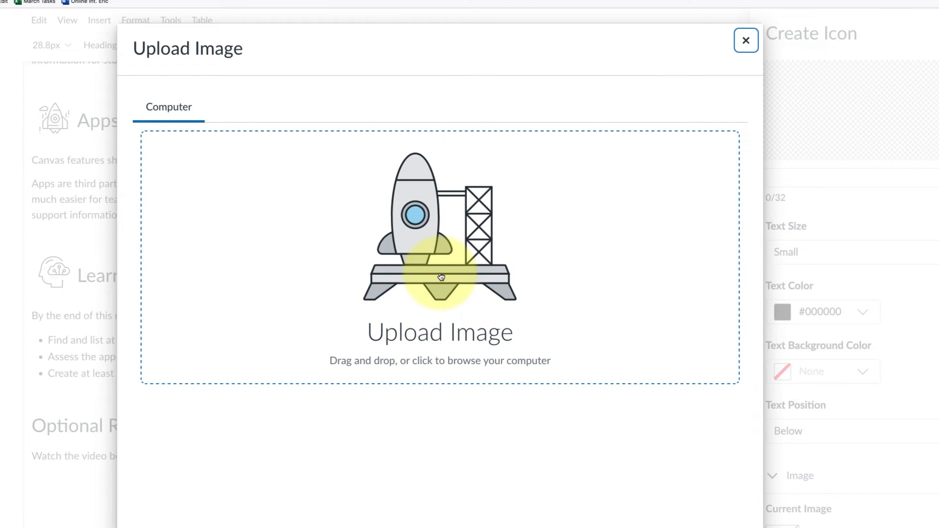
pyautogui.click(441, 276)
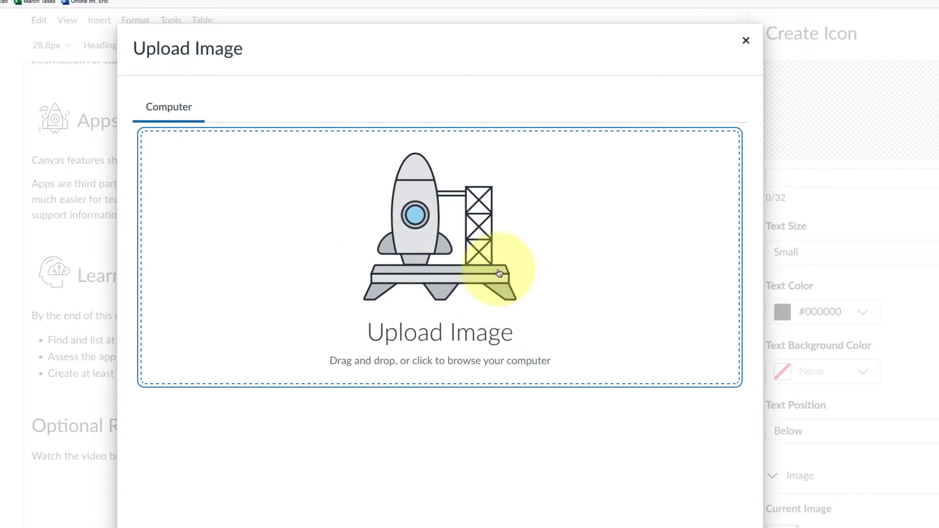
pyautogui.click(421, 230)
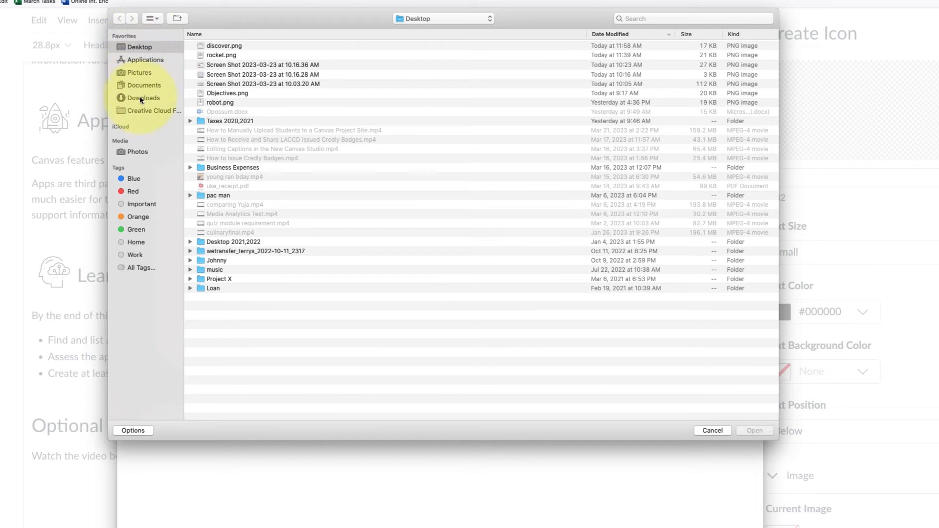
pyautogui.click(177, 99)
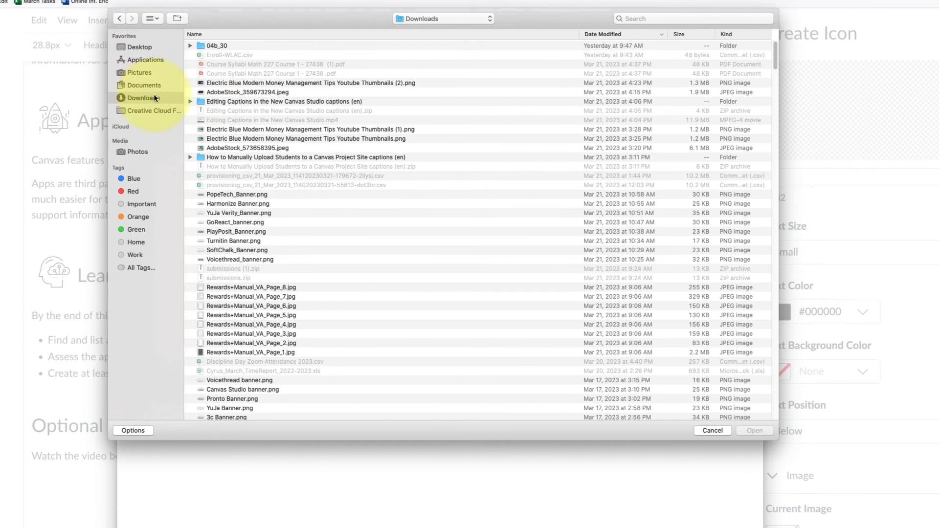
pyautogui.click(222, 46)
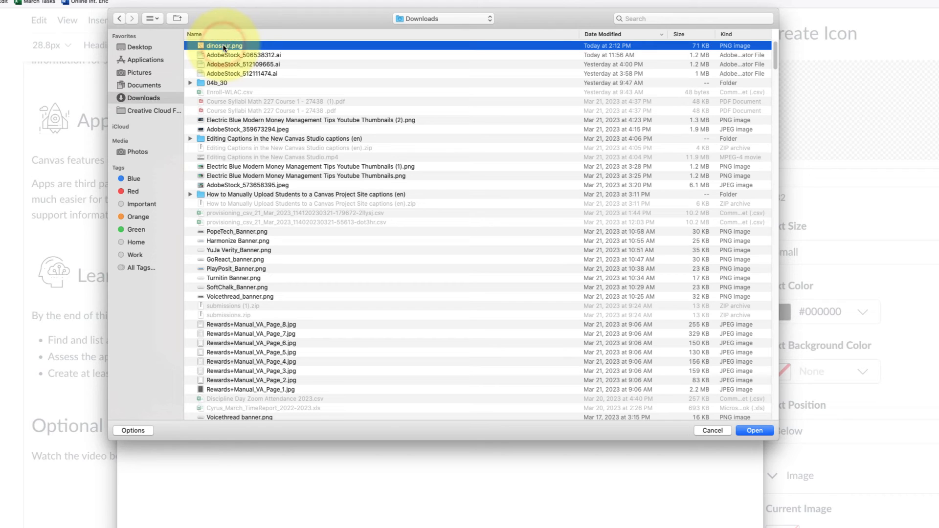
pyautogui.click(755, 430)
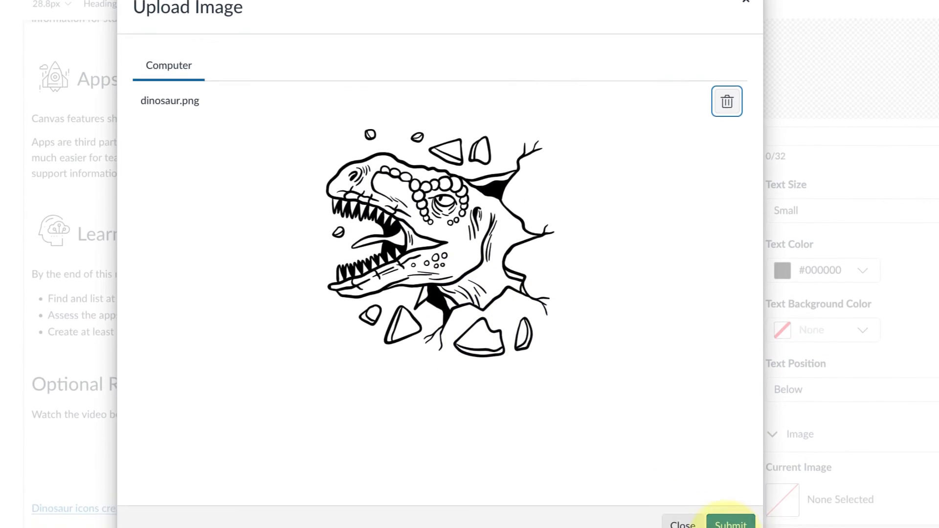
# Submit the dinosaur image, save its square crop at 0° and 100%, and apply the icon to the page
pyautogui.click(737, 516)
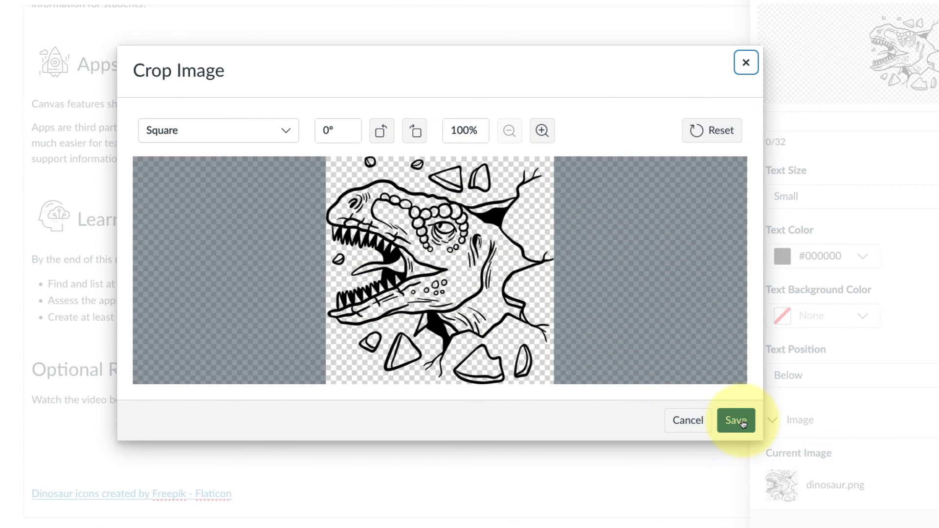
pyautogui.click(742, 423)
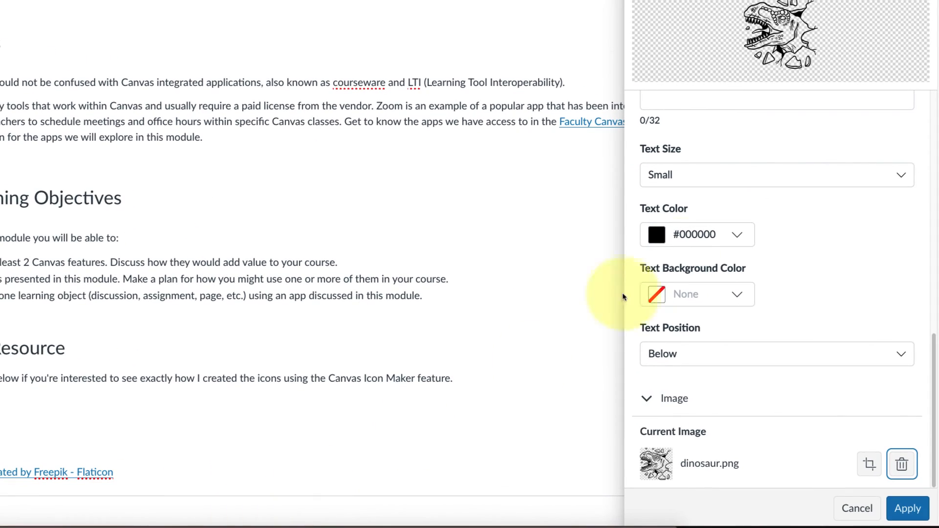
pyautogui.click(918, 511)
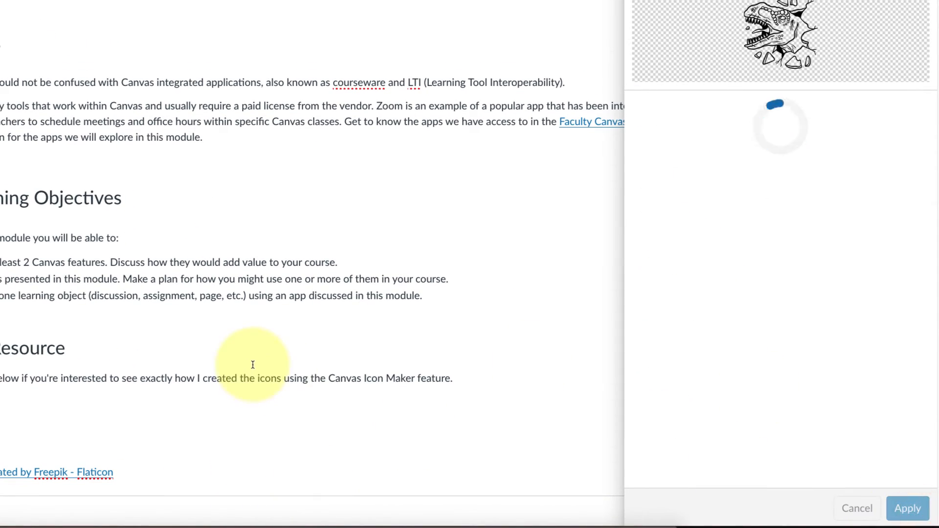